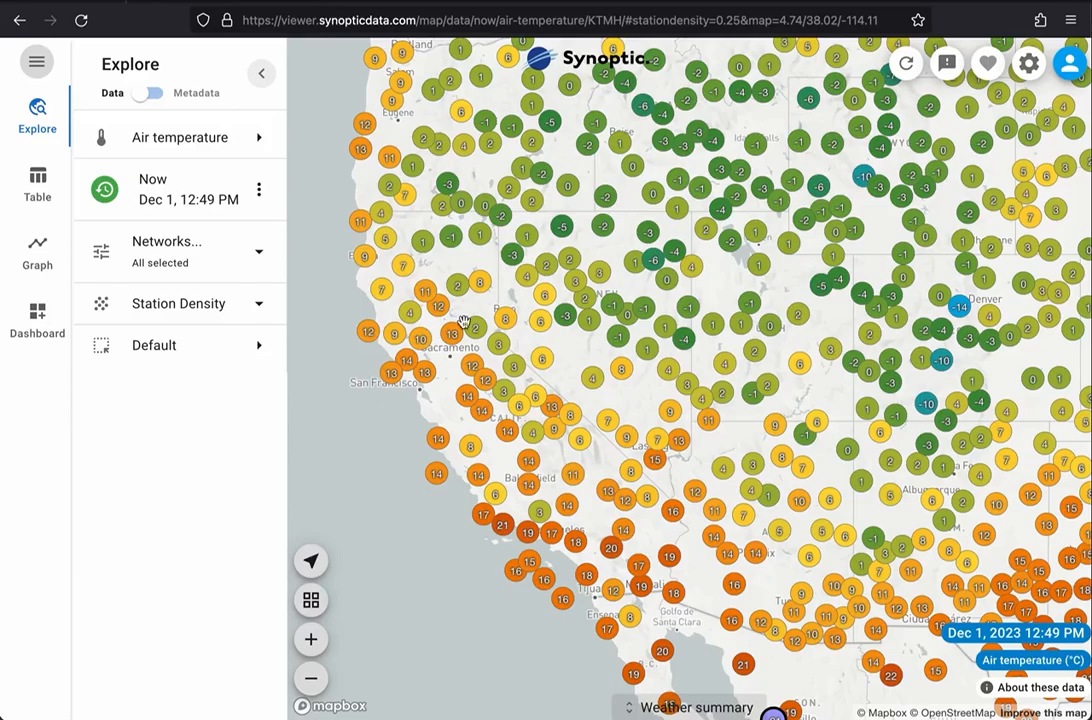
Filter the stations around Redding in northern California to the RAWS network with a custom network selection
{"action": "scroll", "coordinate": [417, 287], "scroll_direction": "up", "scroll_amount": 5}
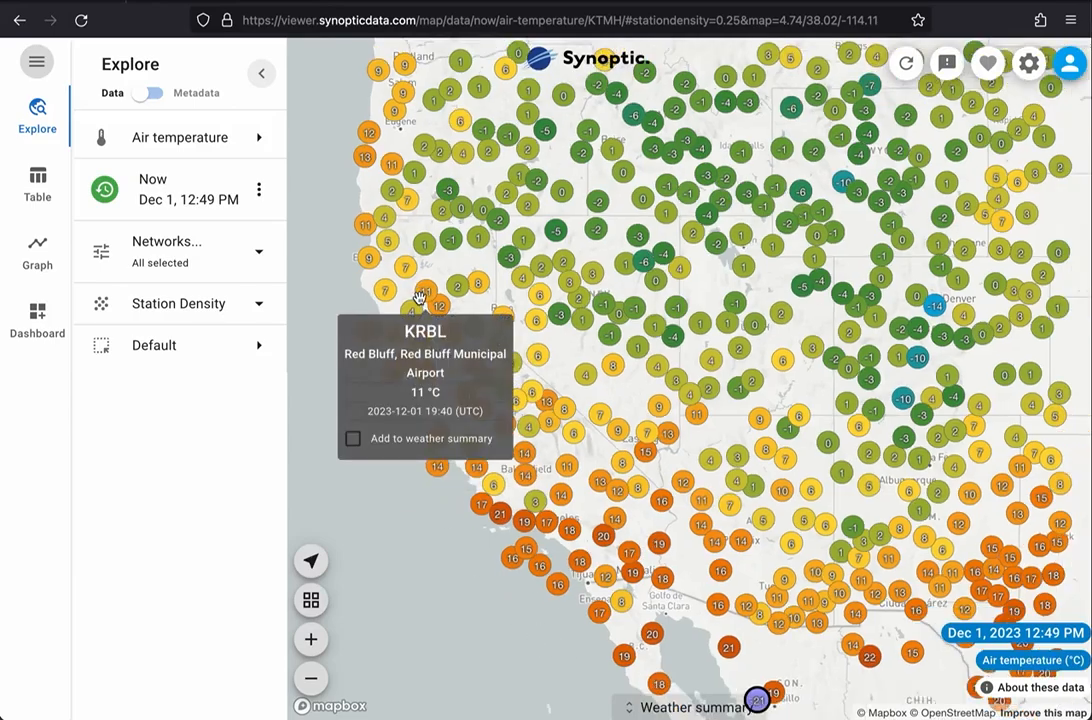
{"action": "scroll", "coordinate": [418, 297], "scroll_direction": "up", "scroll_amount": 5}
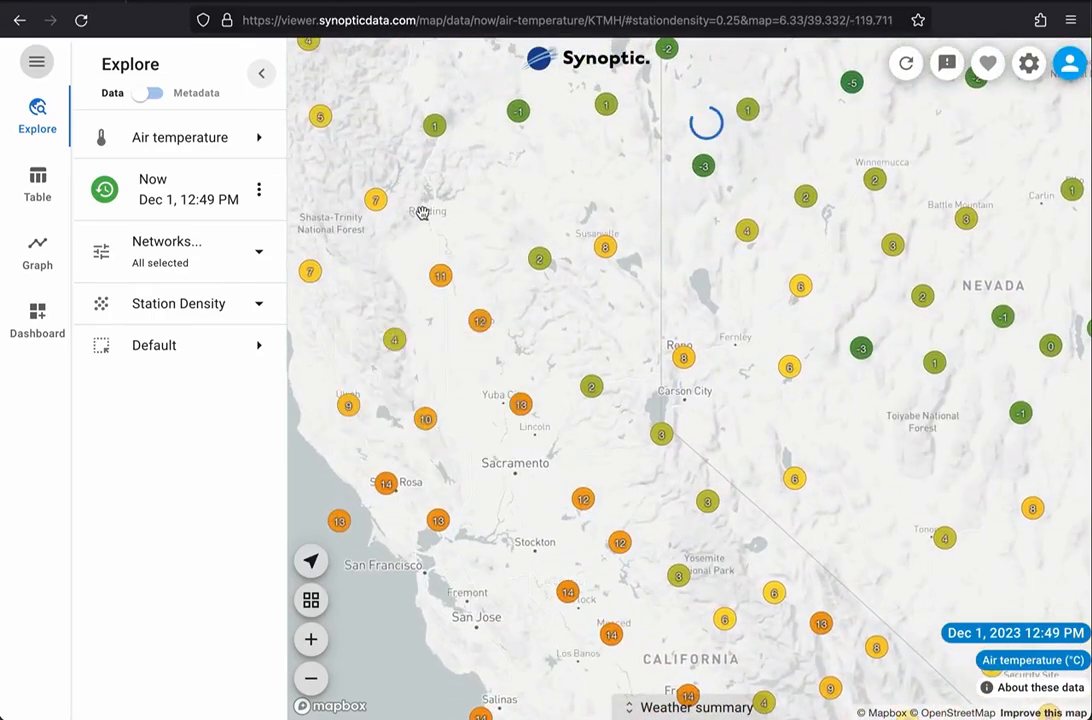
{"action": "left_click_drag", "start_coordinate": [422, 214], "coordinate": [474, 327]}
{"action": "scroll", "coordinate": [474, 325], "scroll_direction": "up", "scroll_amount": 4}
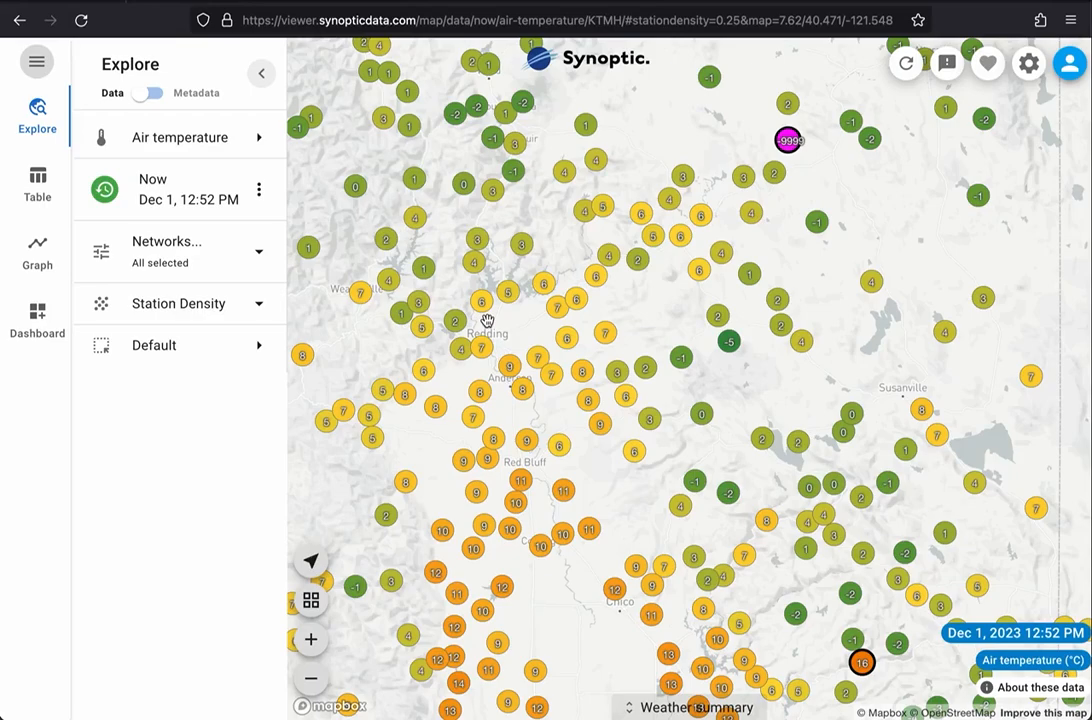
{"action": "left_click", "coordinate": [260, 260]}
{"action": "left_click", "coordinate": [463, 282]}
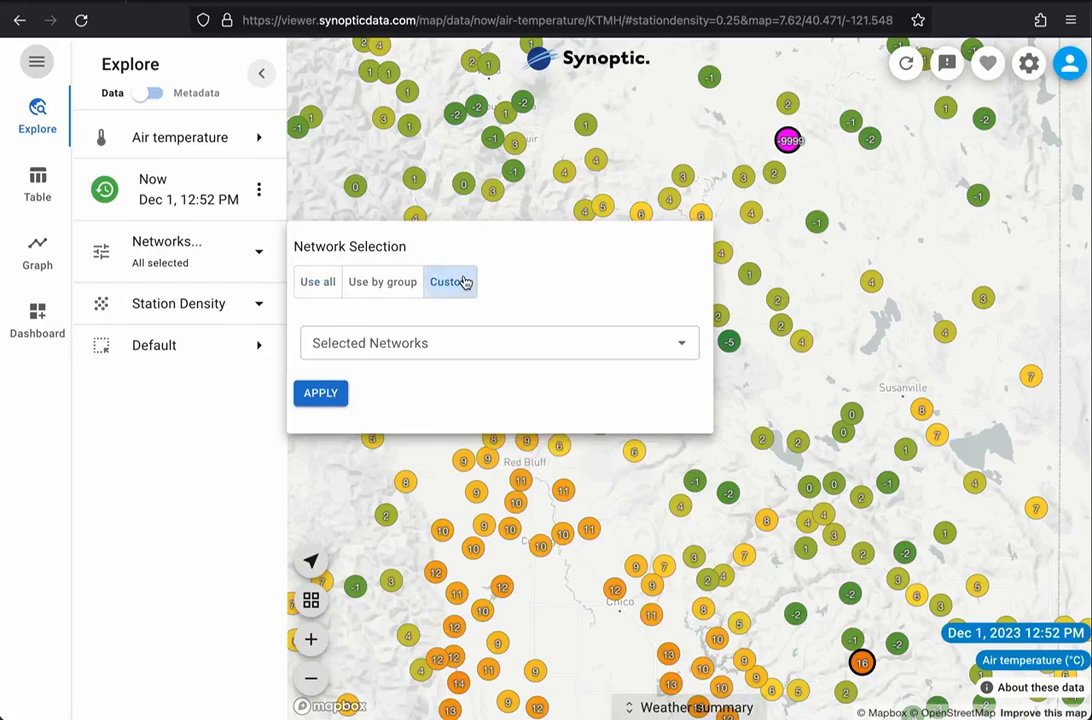
{"action": "left_click", "coordinate": [430, 342]}
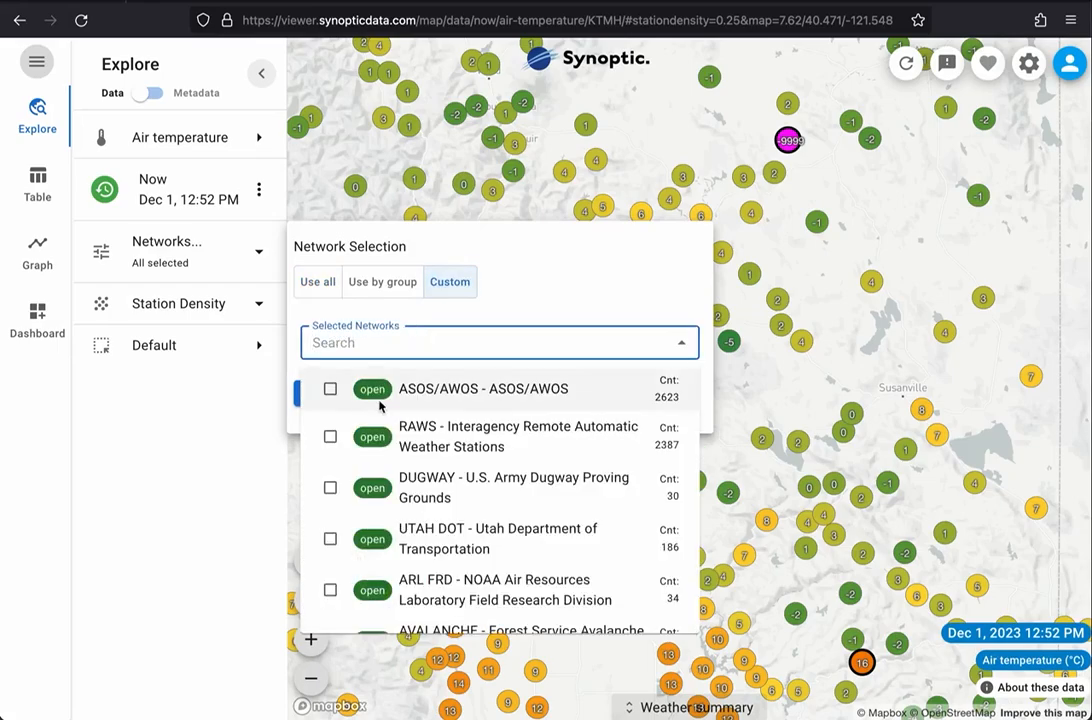
{"action": "left_click", "coordinate": [330, 436]}
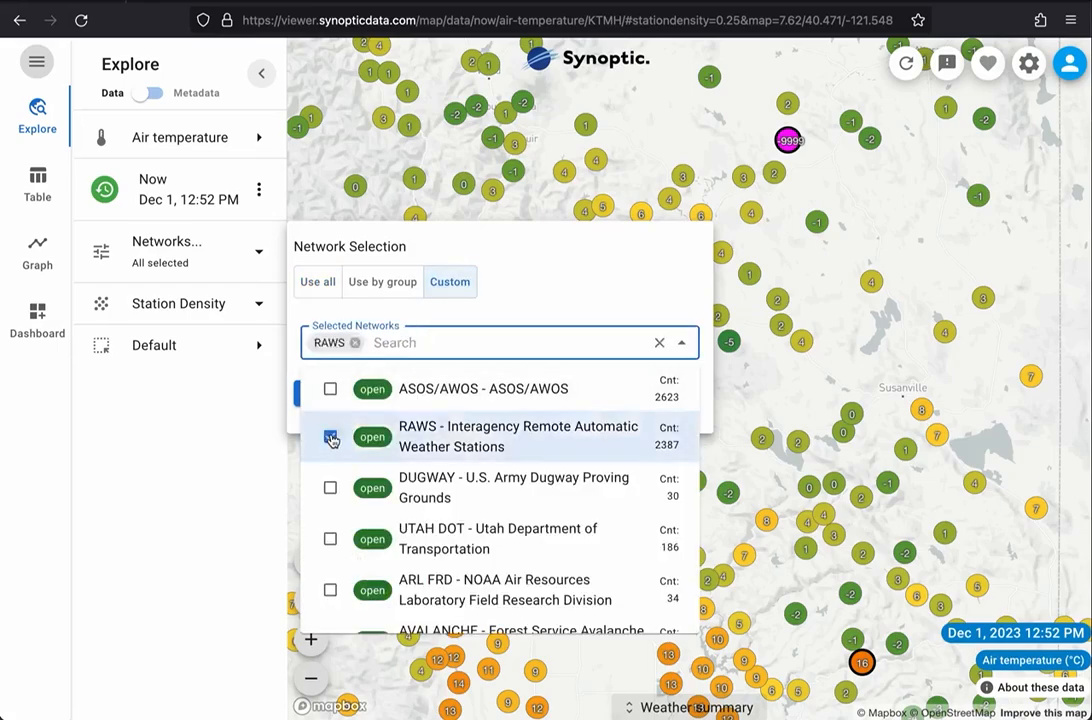
{"action": "left_click", "coordinate": [575, 260]}
{"action": "left_click", "coordinate": [329, 392]}
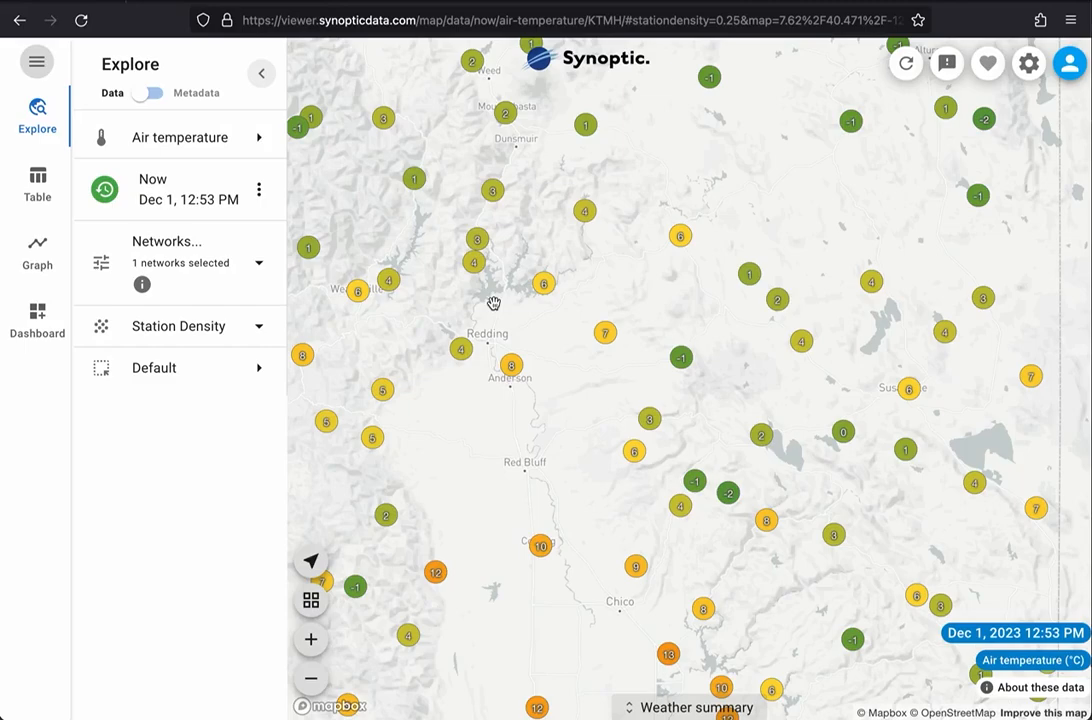
Restrict the stations to Shasta, CA, US by region, taking the area from the RAWS station RRAC1 near Anderson, and close its details
{"action": "scroll", "coordinate": [491, 311], "scroll_direction": "up", "scroll_amount": 3}
{"action": "scroll", "coordinate": [491, 311], "scroll_direction": "up", "scroll_amount": 3}
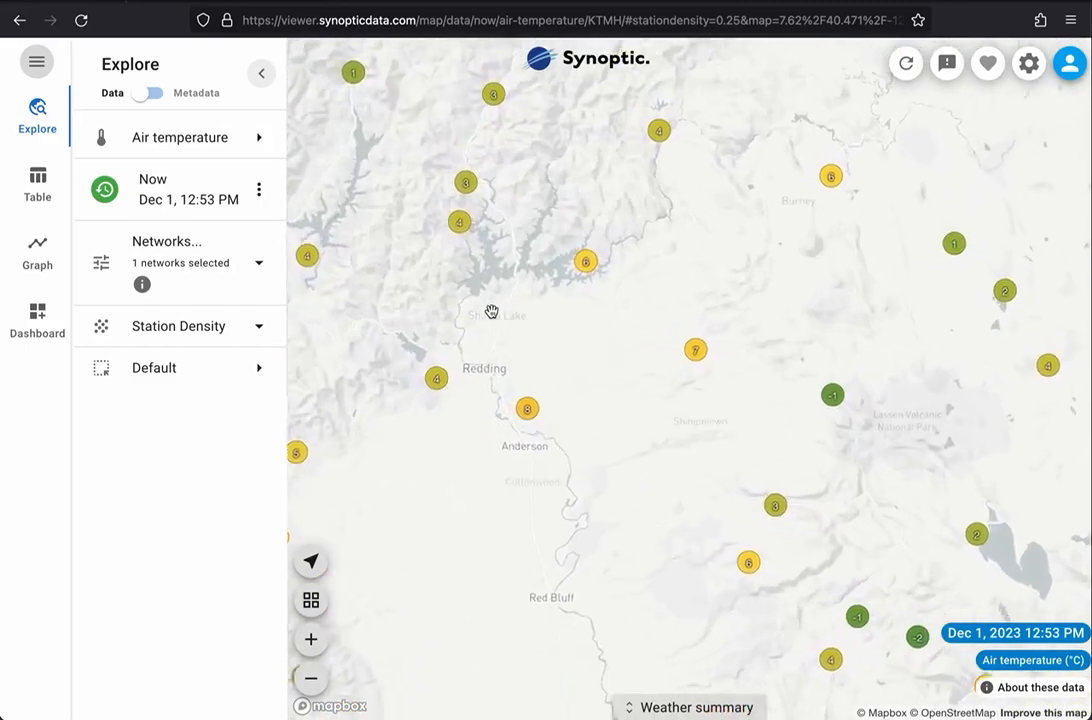
{"action": "left_click", "coordinate": [259, 368]}
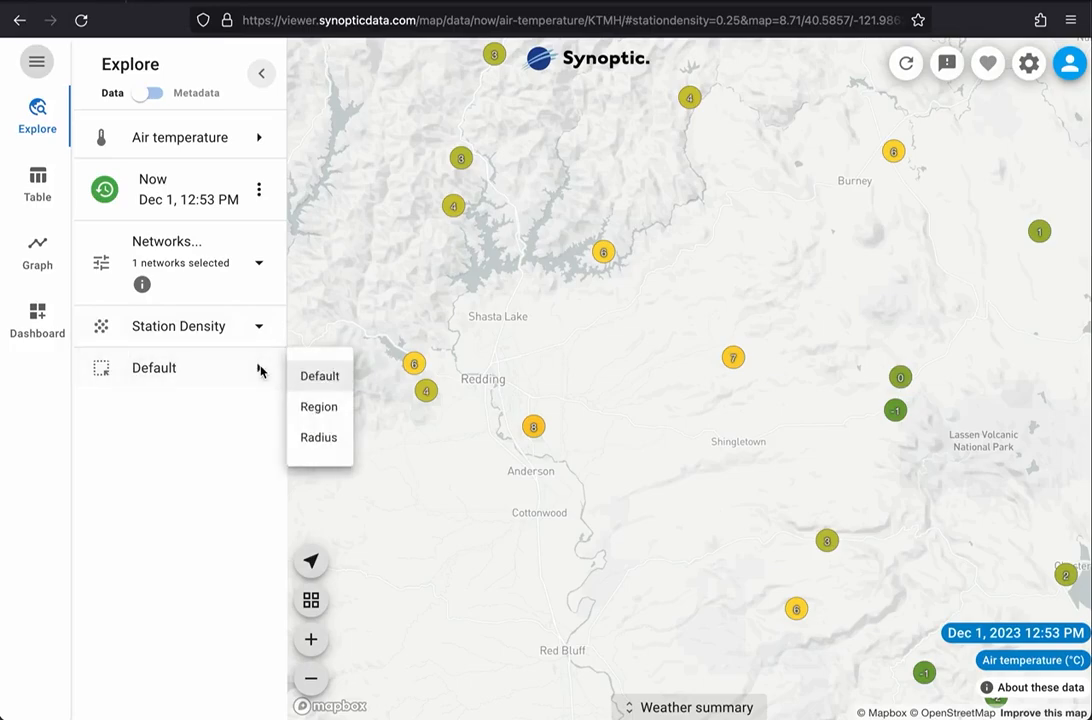
{"action": "left_click", "coordinate": [320, 407]}
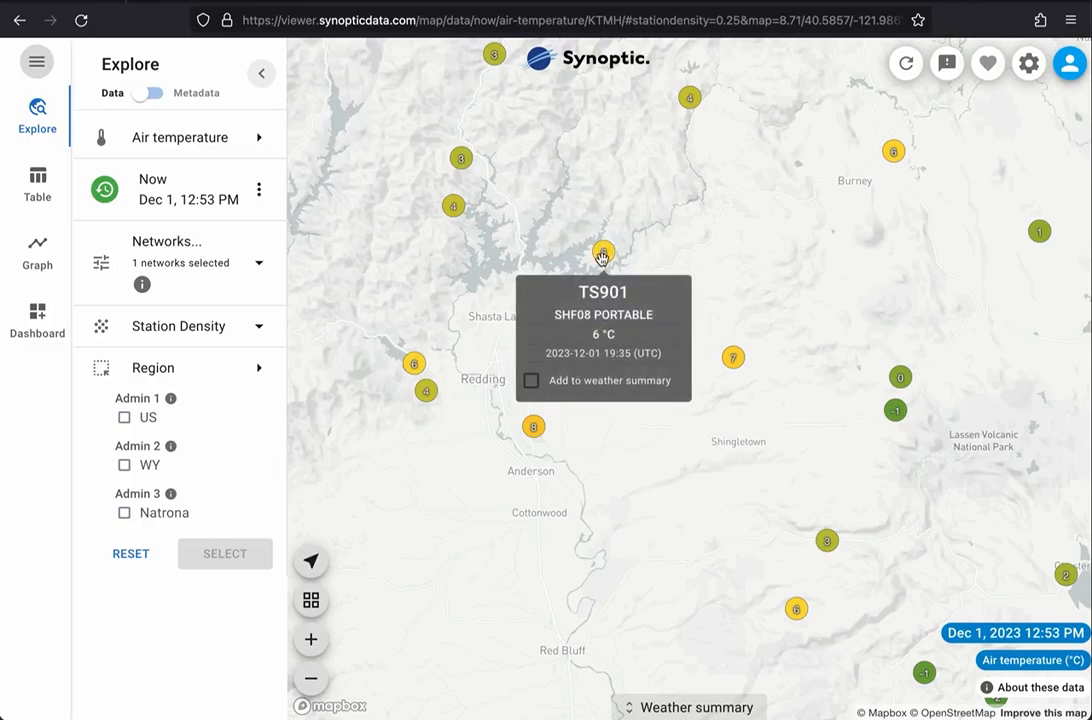
{"action": "left_click", "coordinate": [534, 425]}
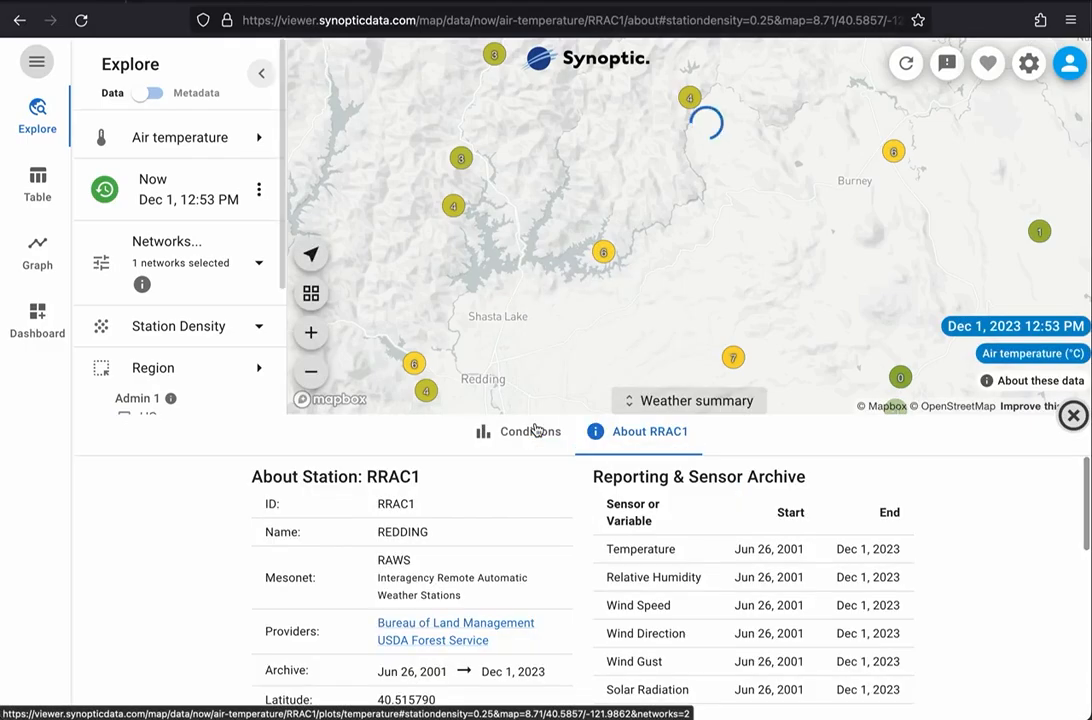
{"action": "scroll", "coordinate": [155, 293], "scroll_direction": "down", "scroll_amount": 3}
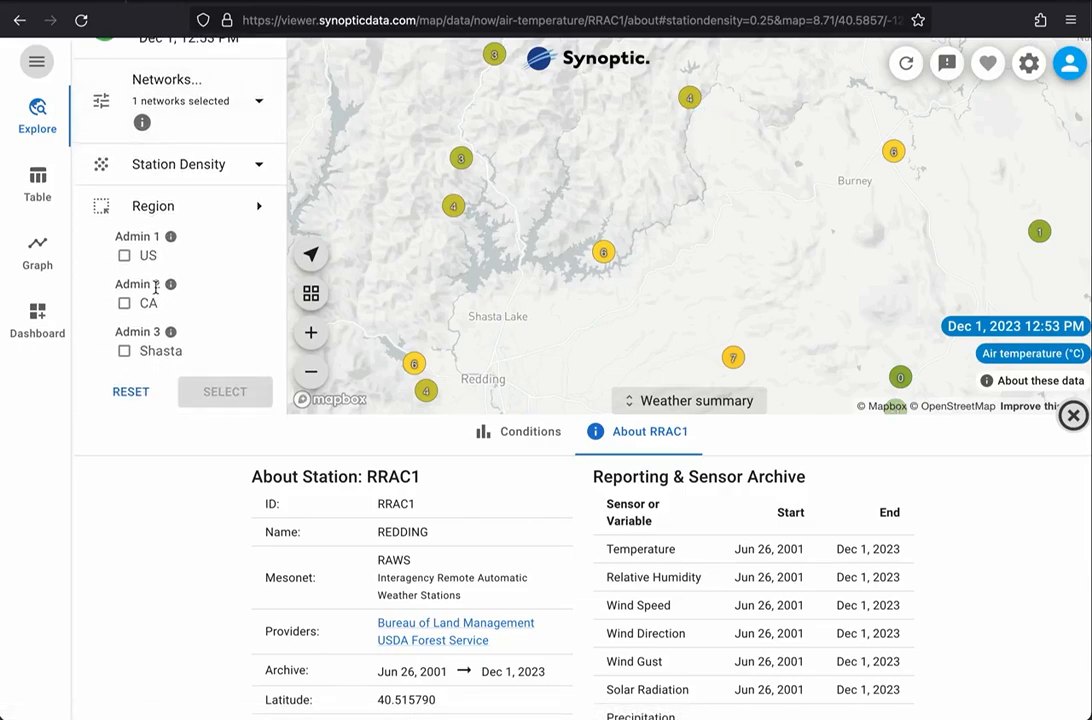
{"action": "left_click", "coordinate": [124, 351]}
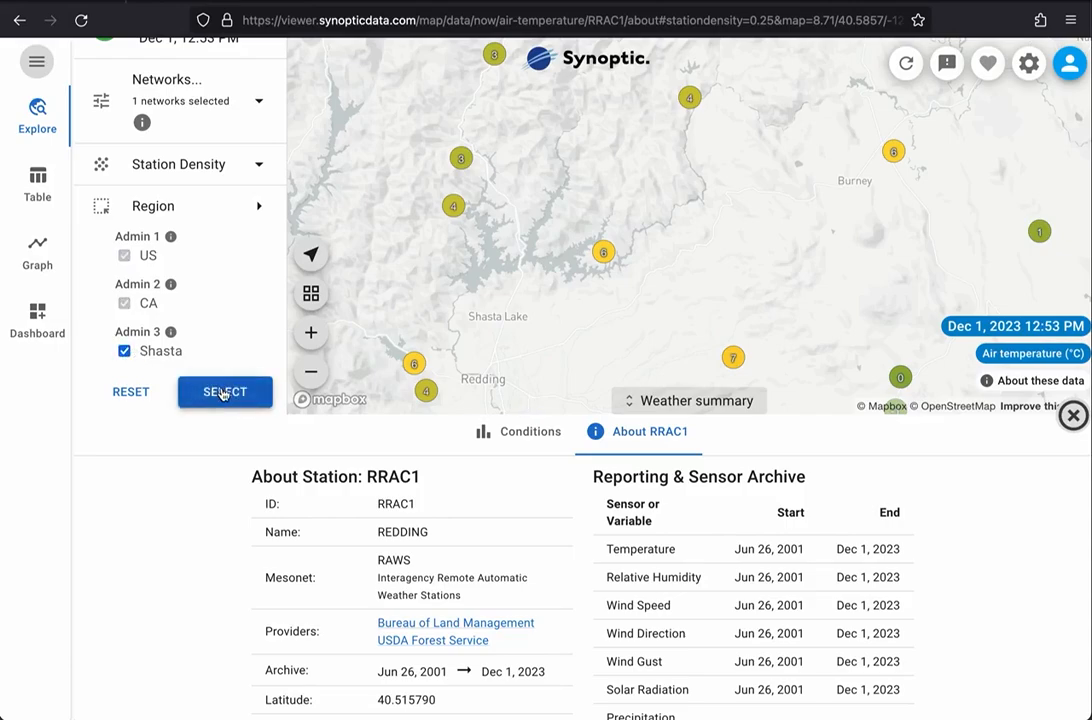
{"action": "left_click", "coordinate": [224, 392]}
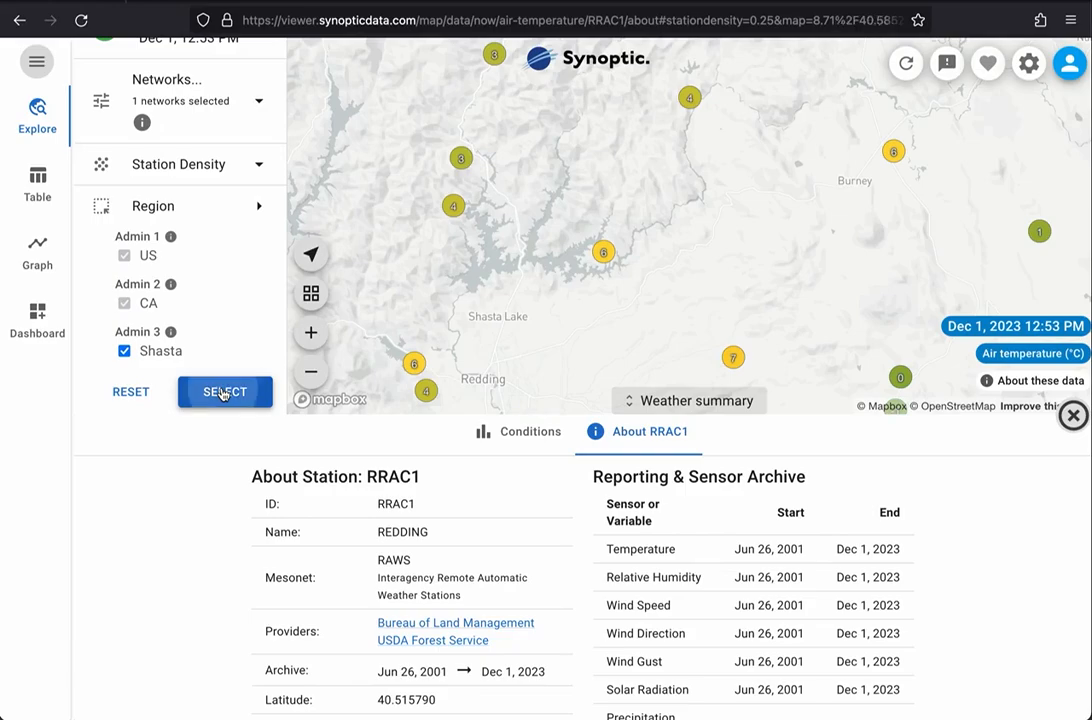
{"action": "left_click", "coordinate": [1073, 415]}
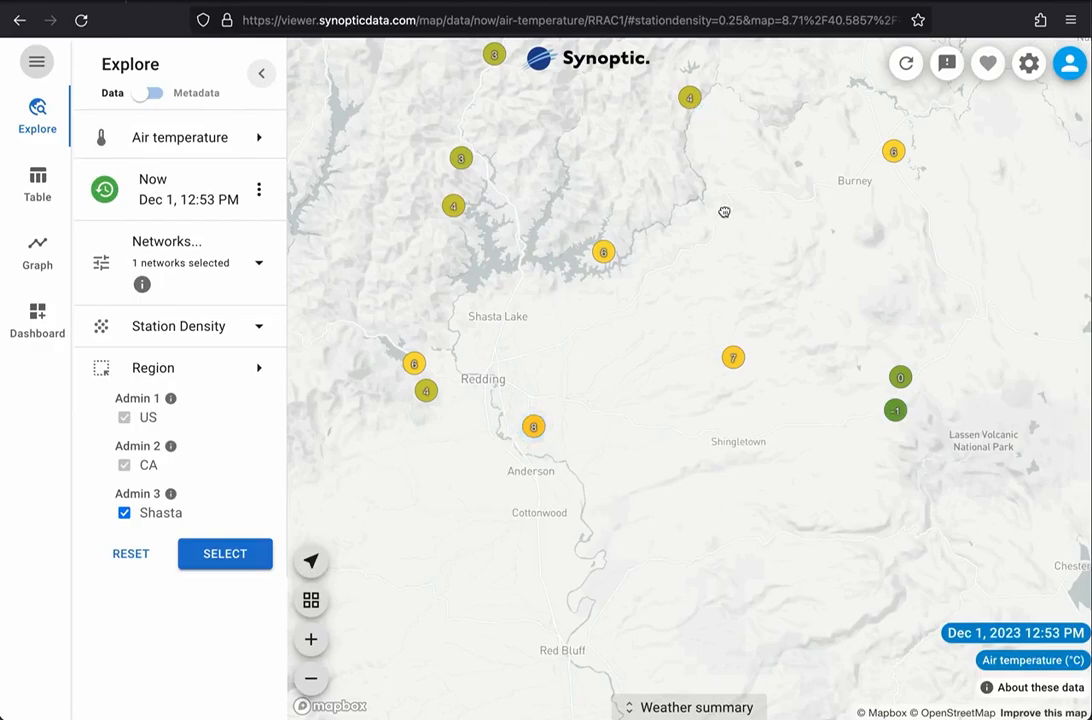
Open the weather summary and add all current stations on the map to it
{"action": "left_click_drag", "start_coordinate": [724, 212], "coordinate": [712, 319]}
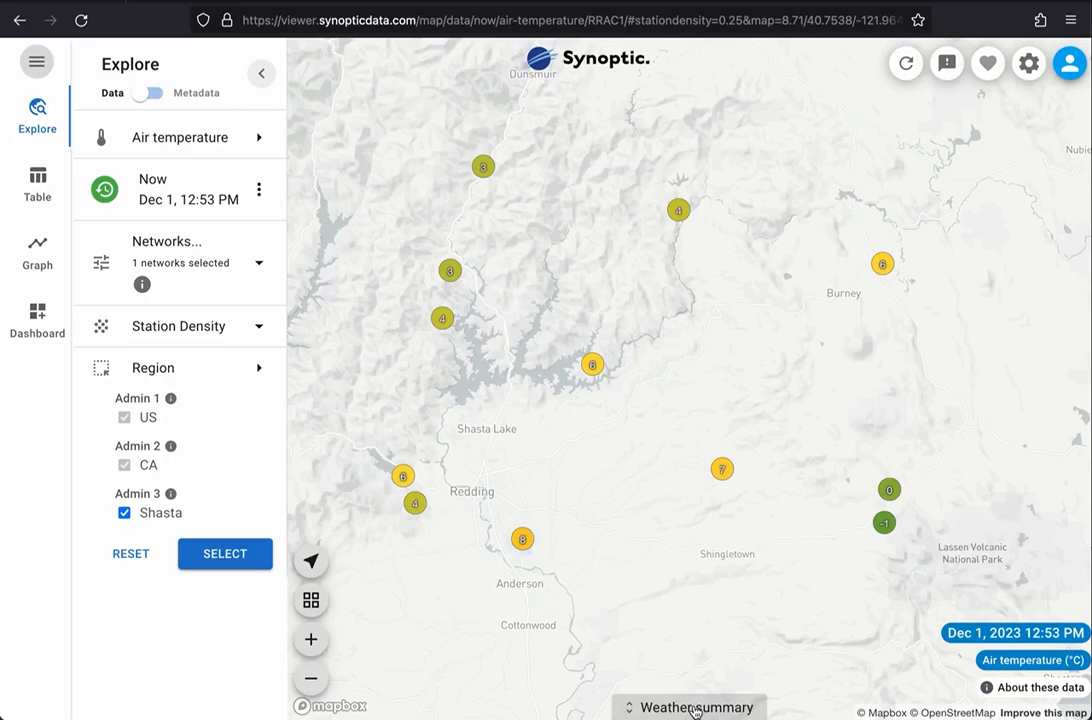
{"action": "left_click", "coordinate": [695, 708]}
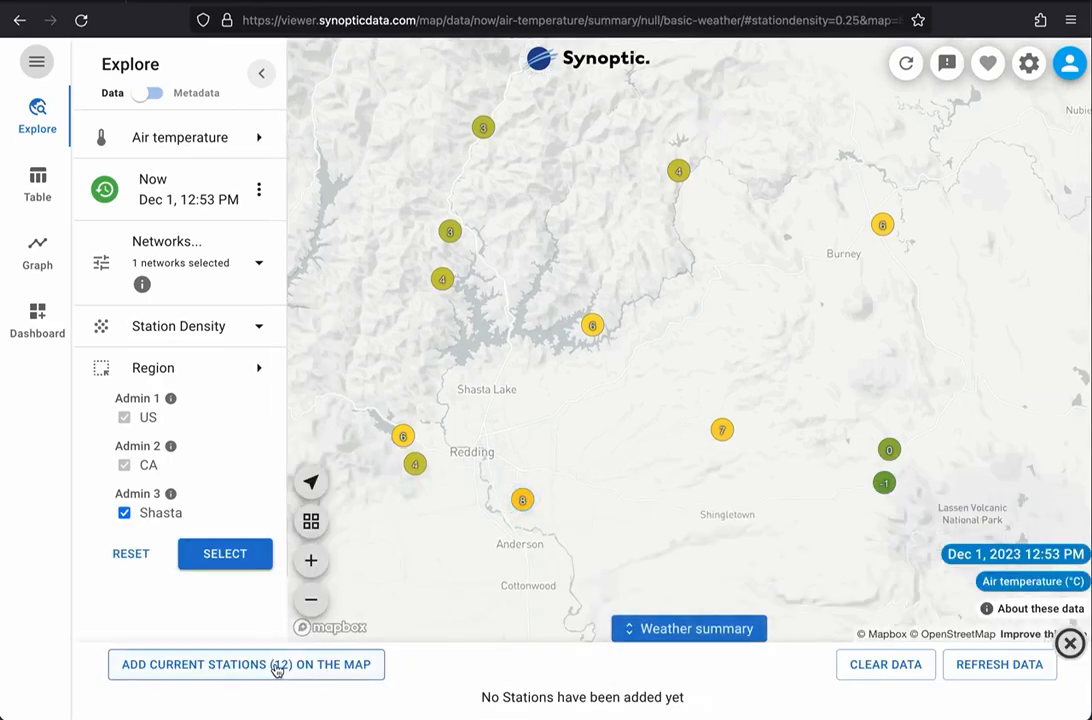
{"action": "left_click", "coordinate": [277, 666]}
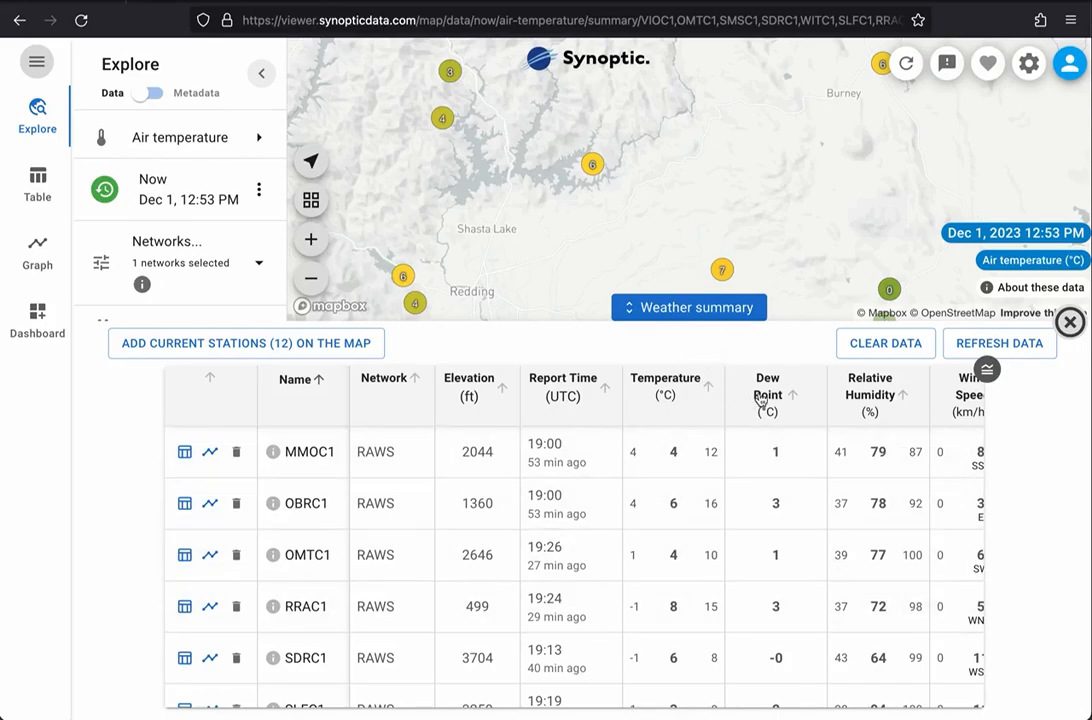
Sort the weather summary table by report time, with the most recent reports first
{"action": "scroll", "coordinate": [893, 478], "scroll_direction": "right", "scroll_amount": 3}
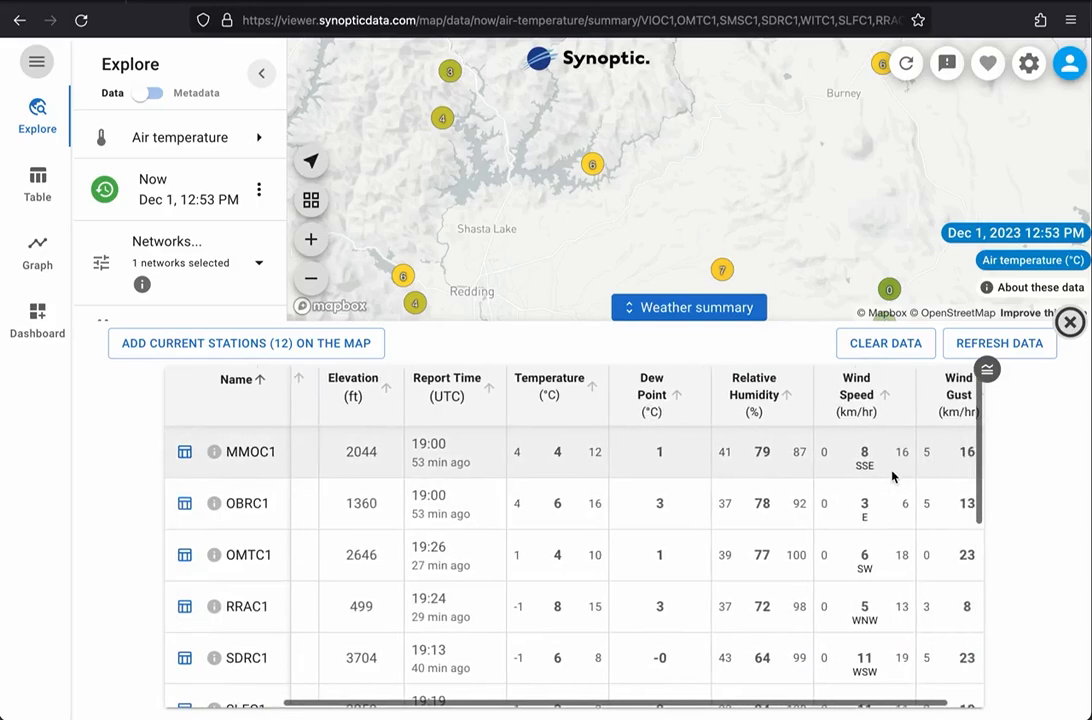
{"action": "scroll", "coordinate": [893, 478], "scroll_direction": "right", "scroll_amount": 1}
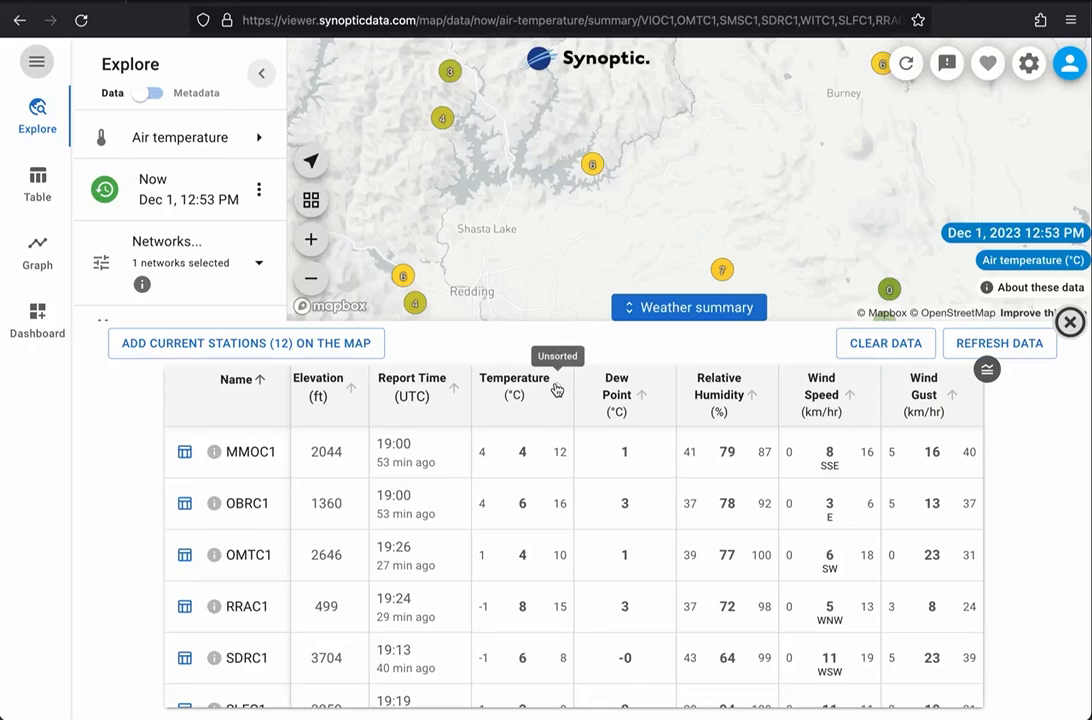
{"action": "left_click", "coordinate": [458, 389]}
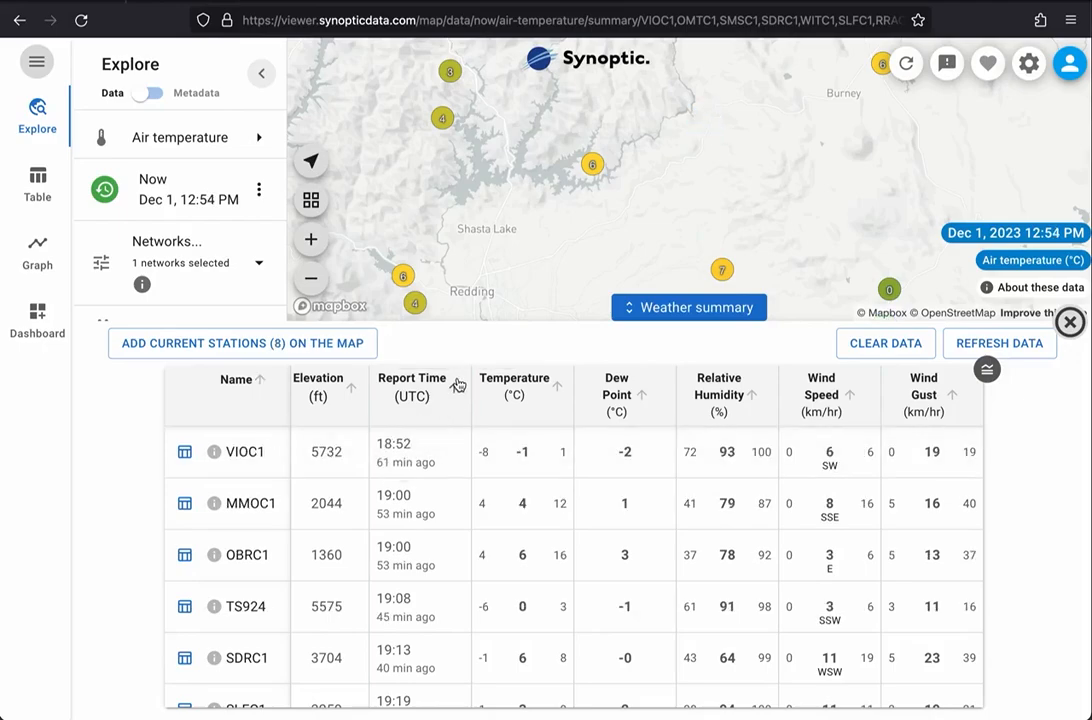
{"action": "left_click", "coordinate": [456, 388]}
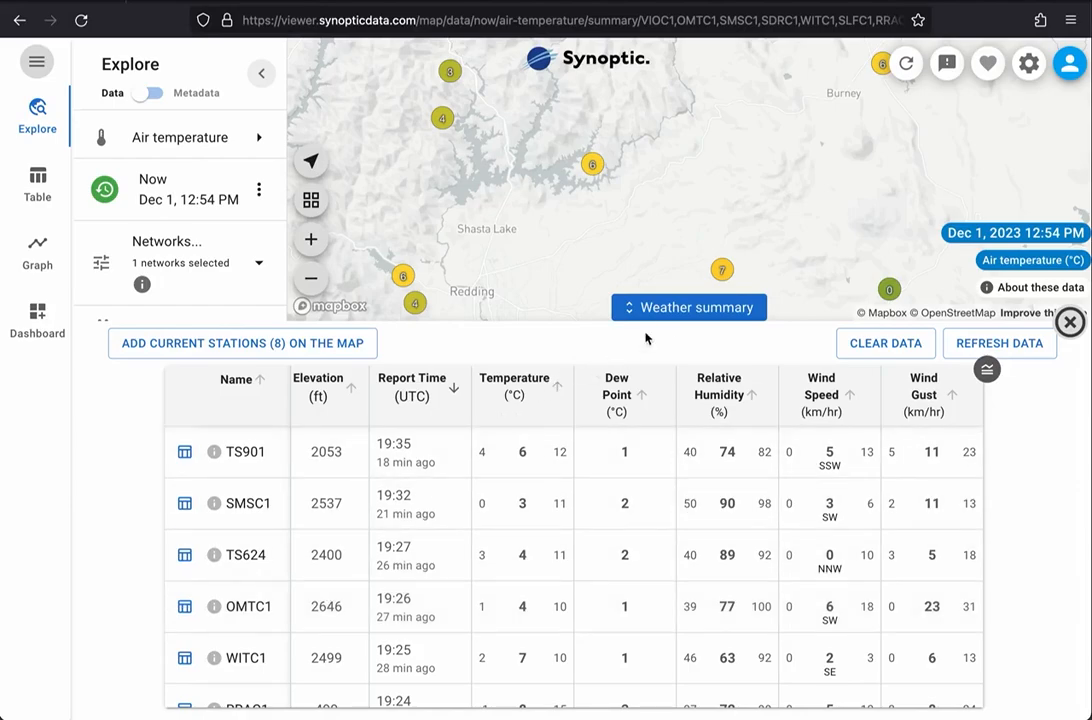
Close the weather summary, reset the region filter, and remove RAWS from the network selection
{"action": "left_click", "coordinate": [697, 308]}
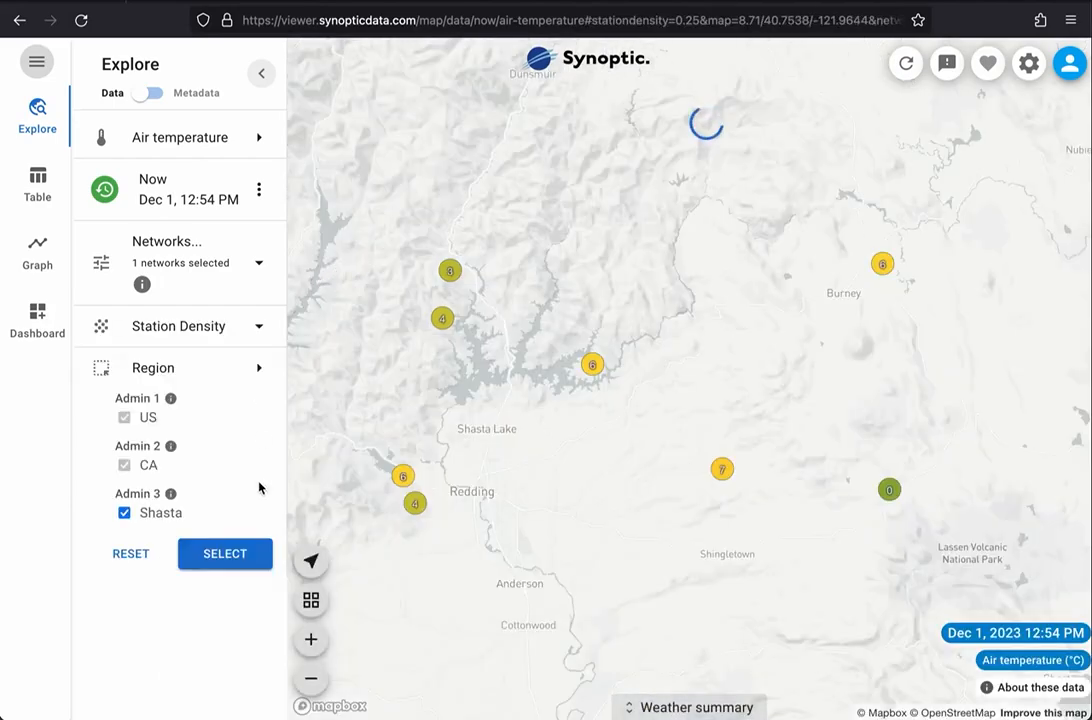
{"action": "left_click", "coordinate": [133, 555]}
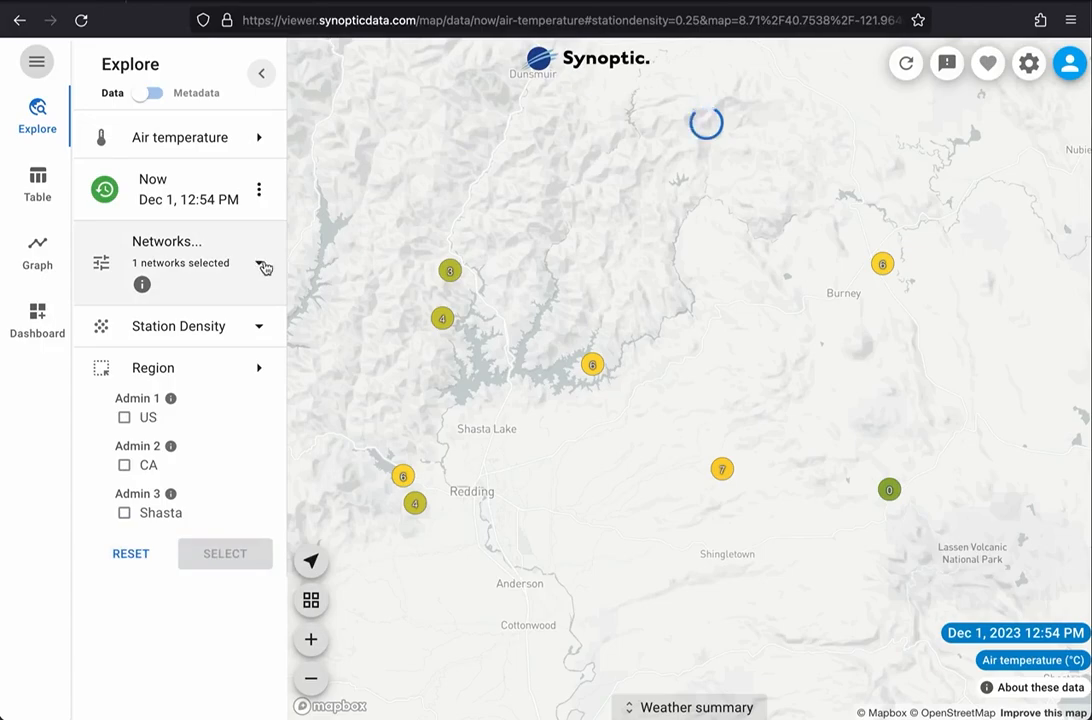
{"action": "left_click", "coordinate": [264, 266]}
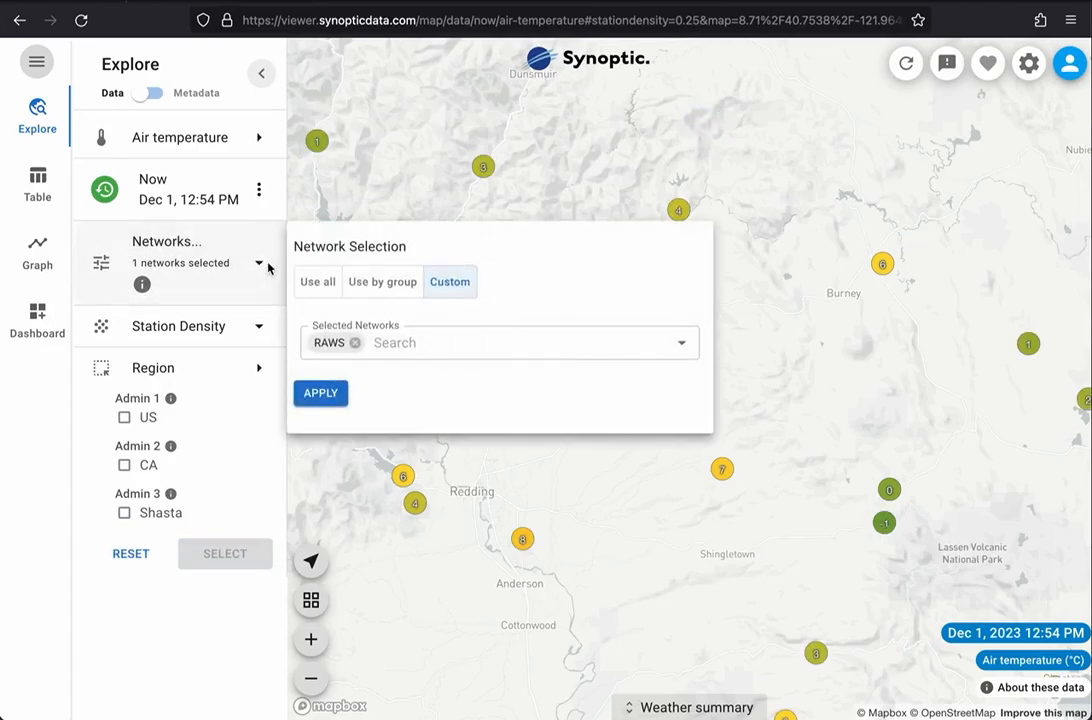
{"action": "left_click", "coordinate": [355, 342]}
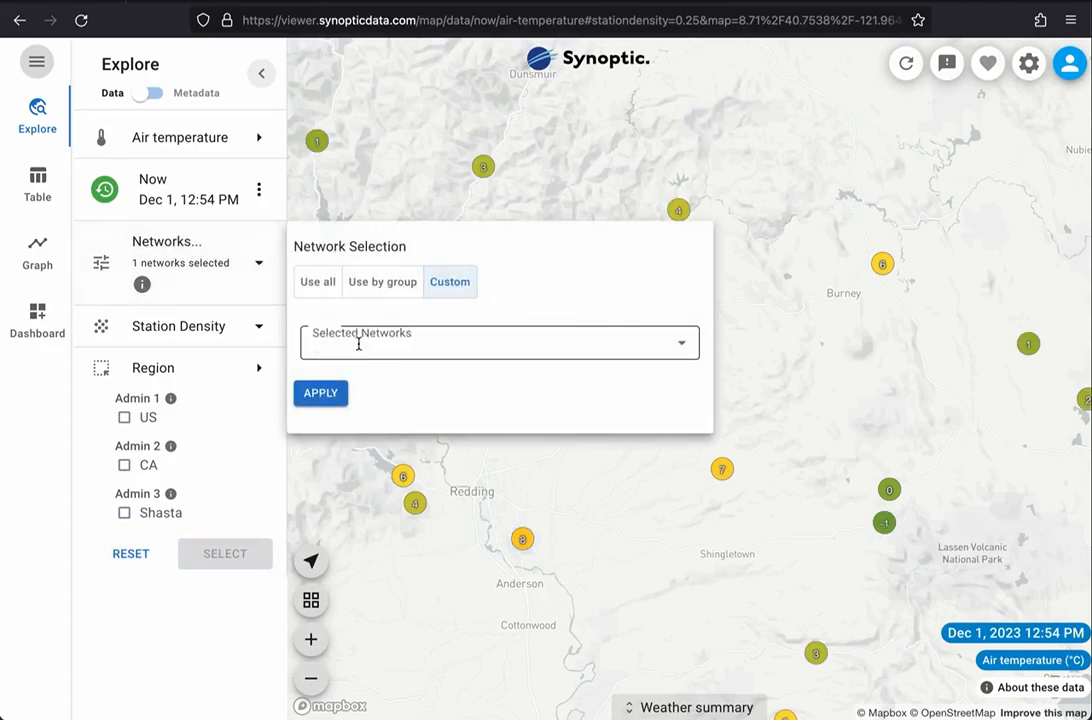
{"action": "left_click", "coordinate": [320, 396]}
Reopen the weather summary and examine which stations it lists without the network and region filters
{"action": "scroll", "coordinate": [486, 417], "scroll_direction": "down", "scroll_amount": 3}
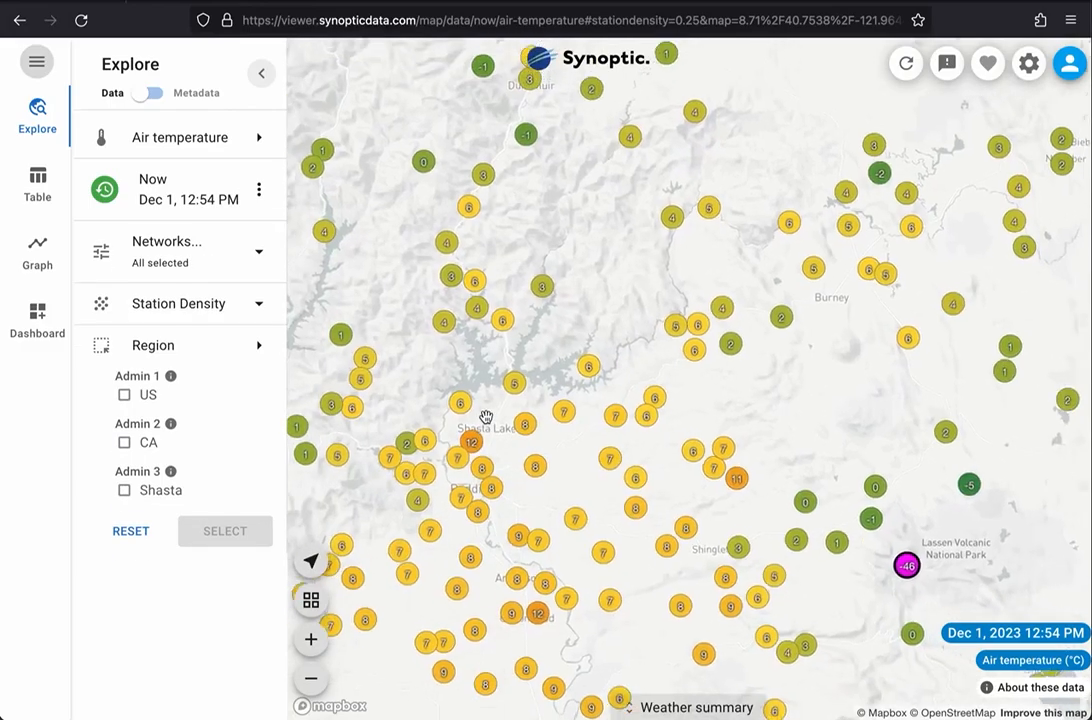
{"action": "scroll", "coordinate": [486, 416], "scroll_direction": "down", "scroll_amount": 3}
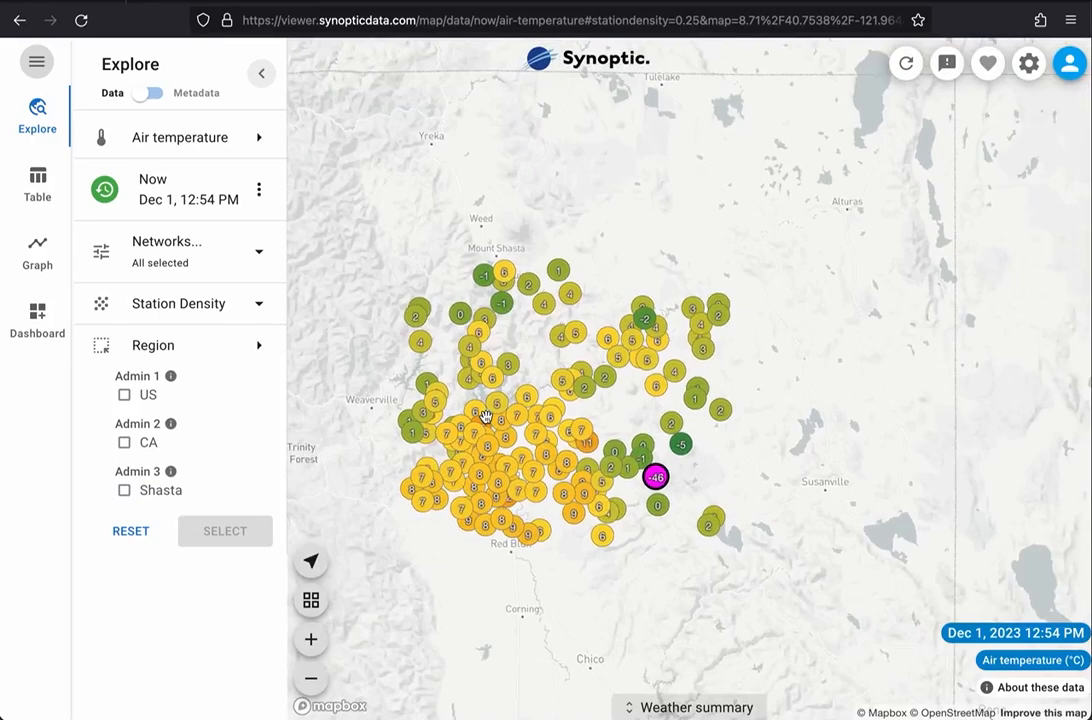
{"action": "mouse_move", "coordinate": [488, 422]}
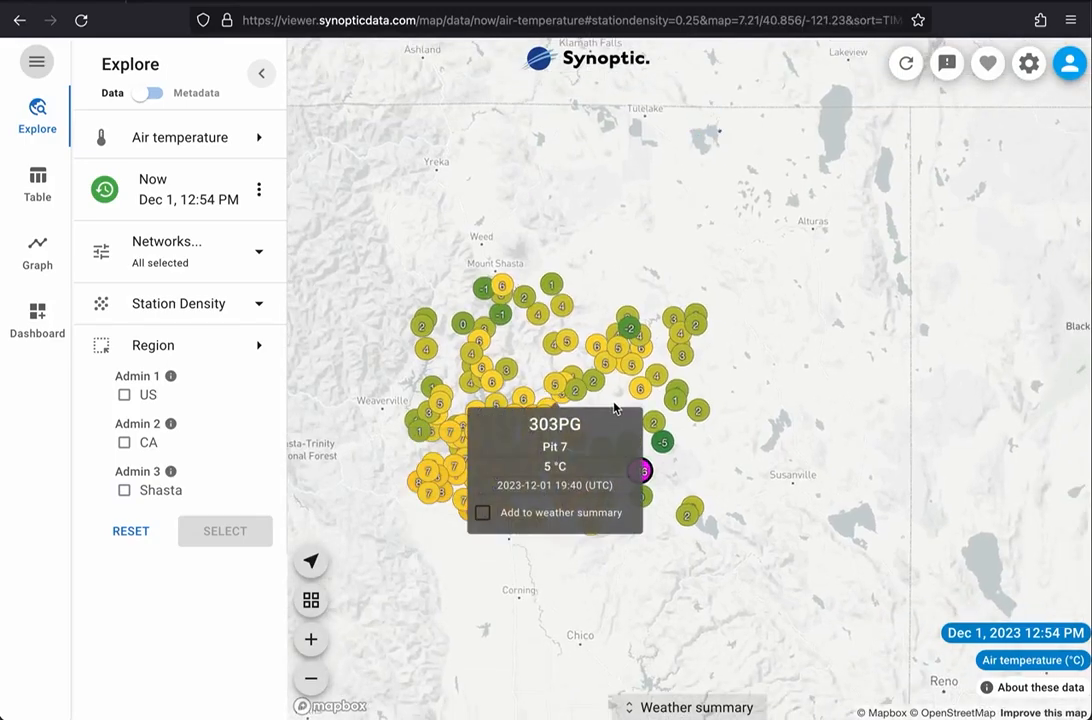
{"action": "left_click_drag", "start_coordinate": [558, 373], "coordinate": [678, 238]}
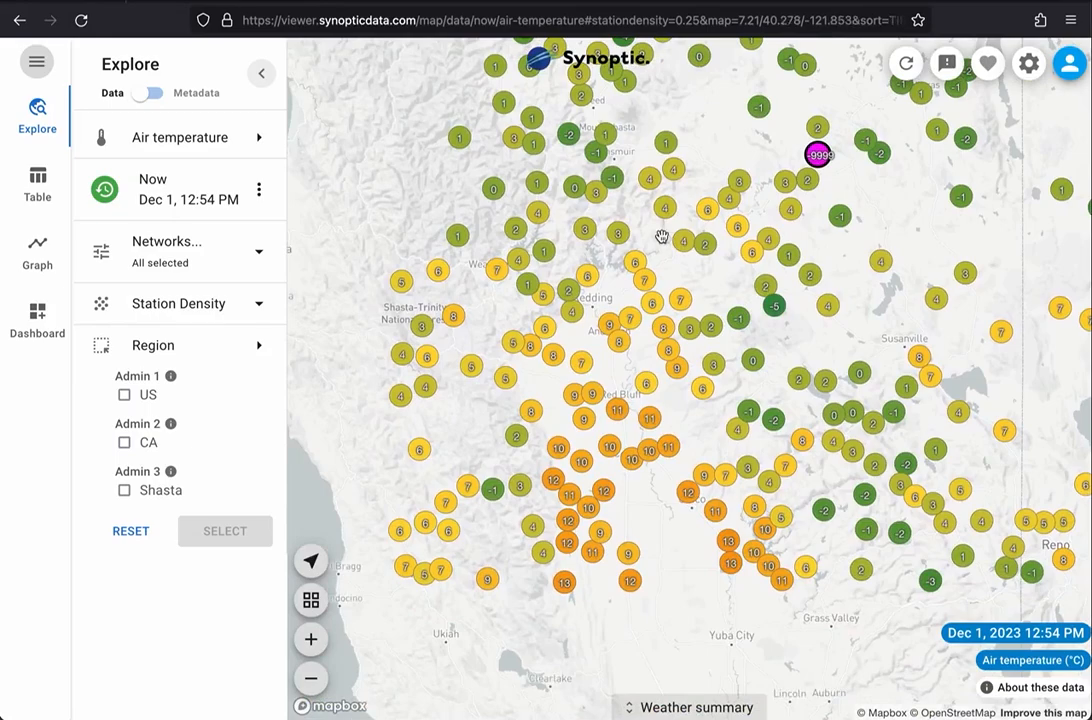
{"action": "left_click", "coordinate": [672, 710]}
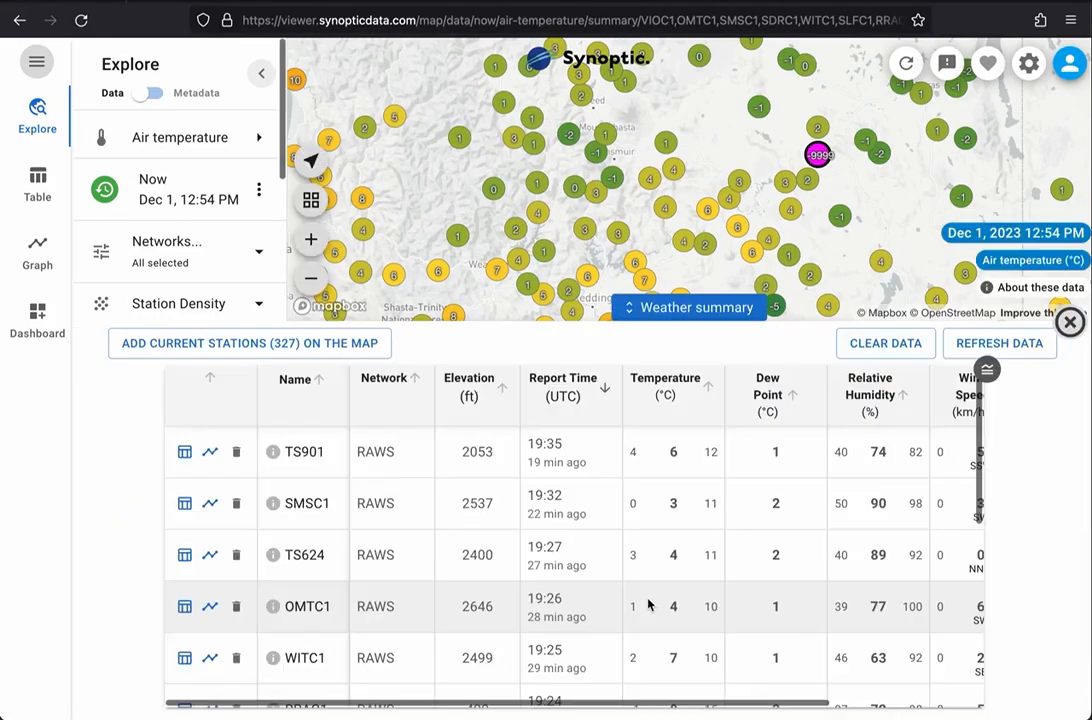
{"action": "scroll", "coordinate": [648, 604], "scroll_direction": "down", "scroll_amount": 3}
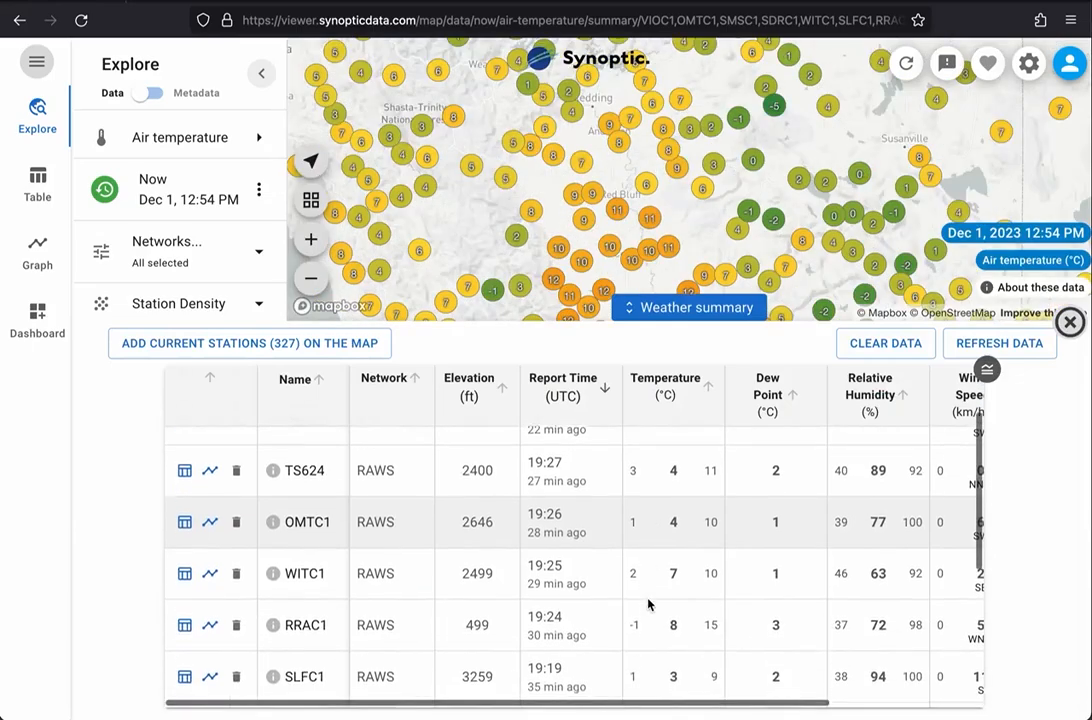
{"action": "scroll", "coordinate": [648, 604], "scroll_direction": "down", "scroll_amount": 1}
{"action": "scroll", "coordinate": [648, 604], "scroll_direction": "up", "scroll_amount": 3}
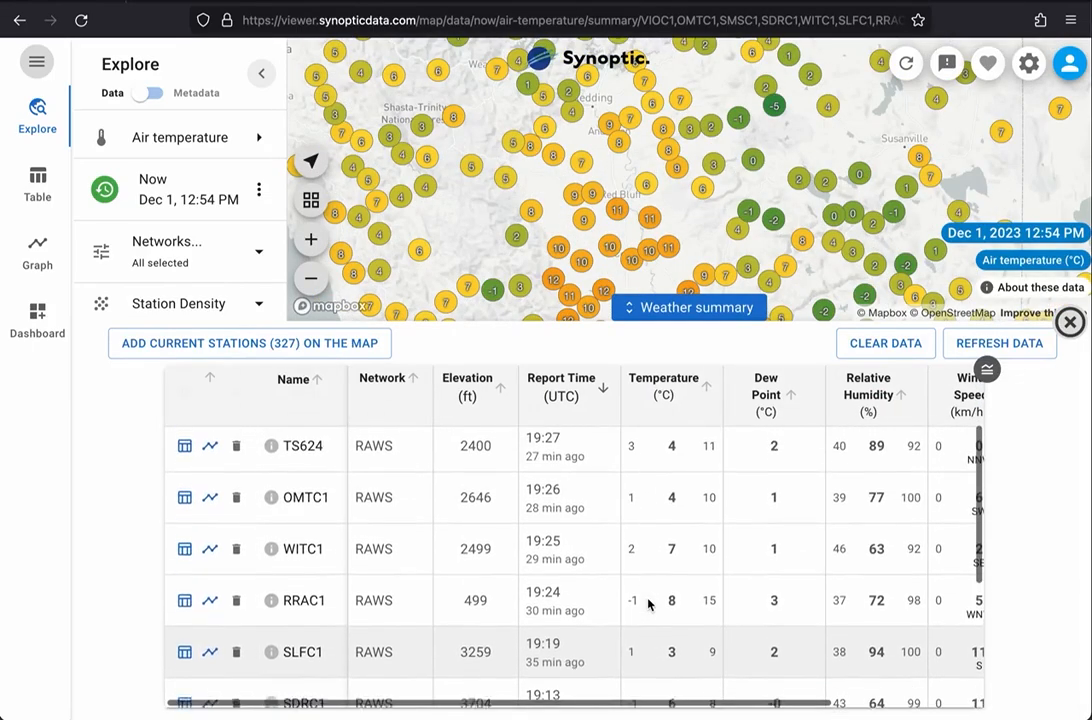